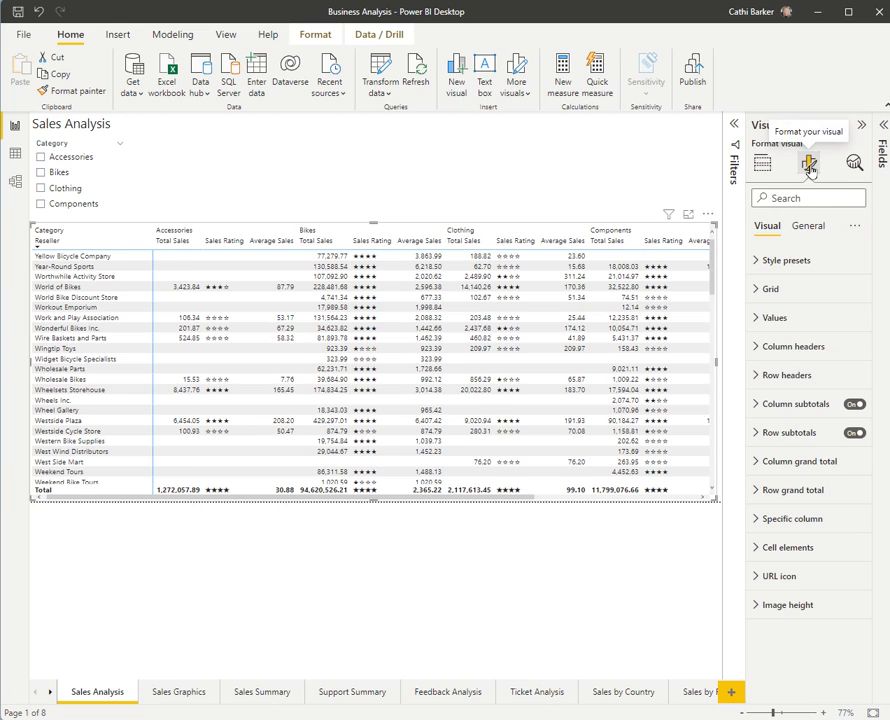
- Turn off the matrix's column subtotals and sort the matrix by Total Sales in descending order
click(851, 408)
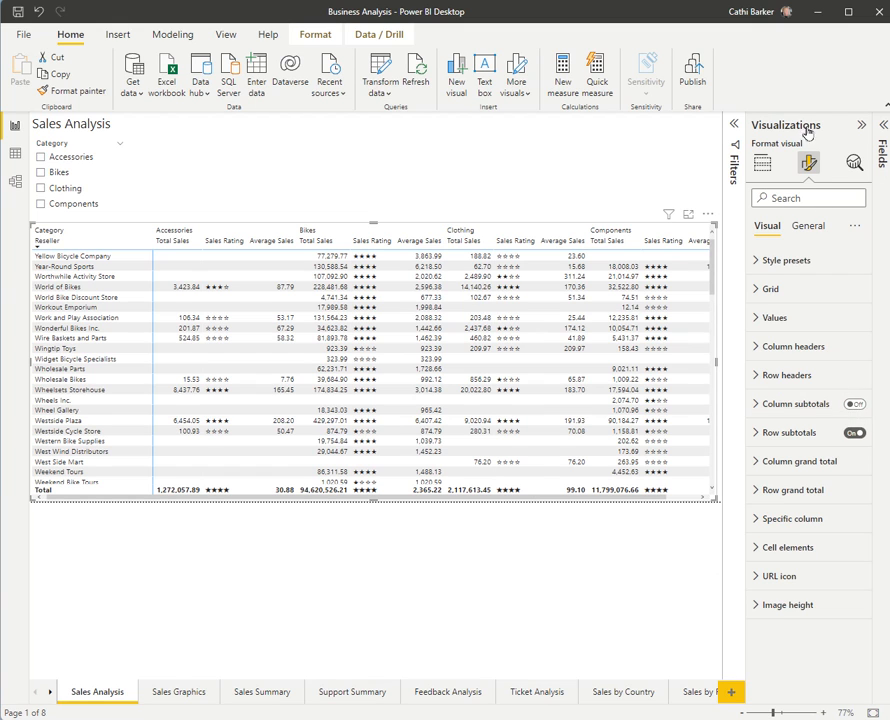
click(861, 125)
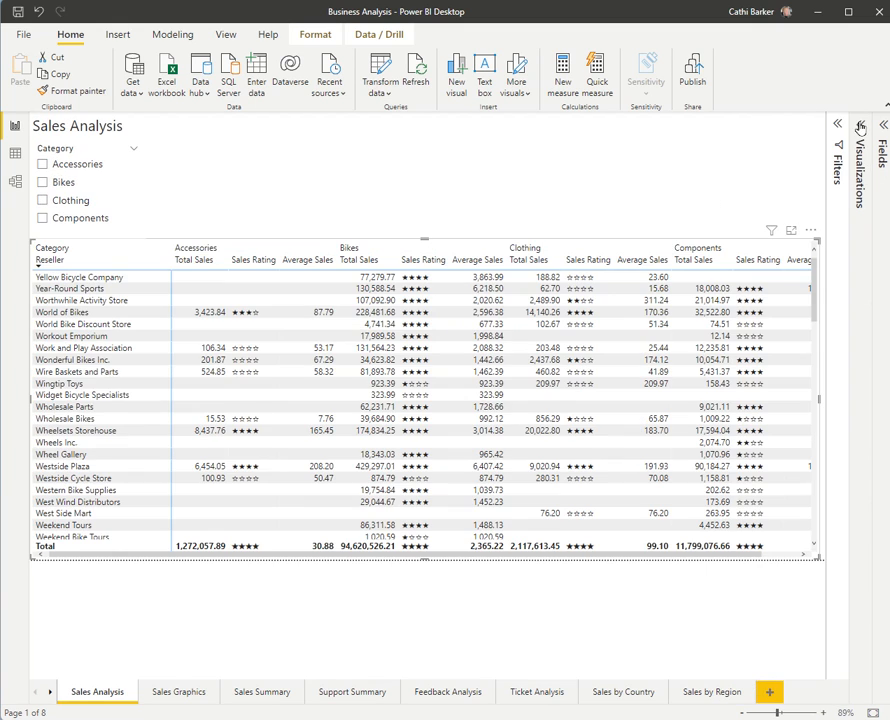
click(811, 231)
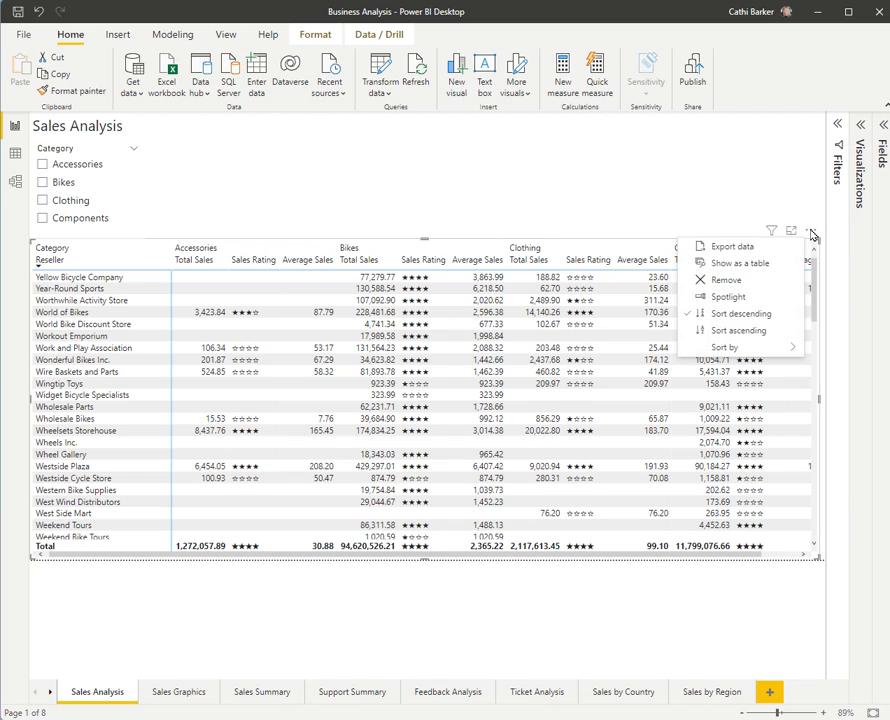
mouse_move(743, 347)
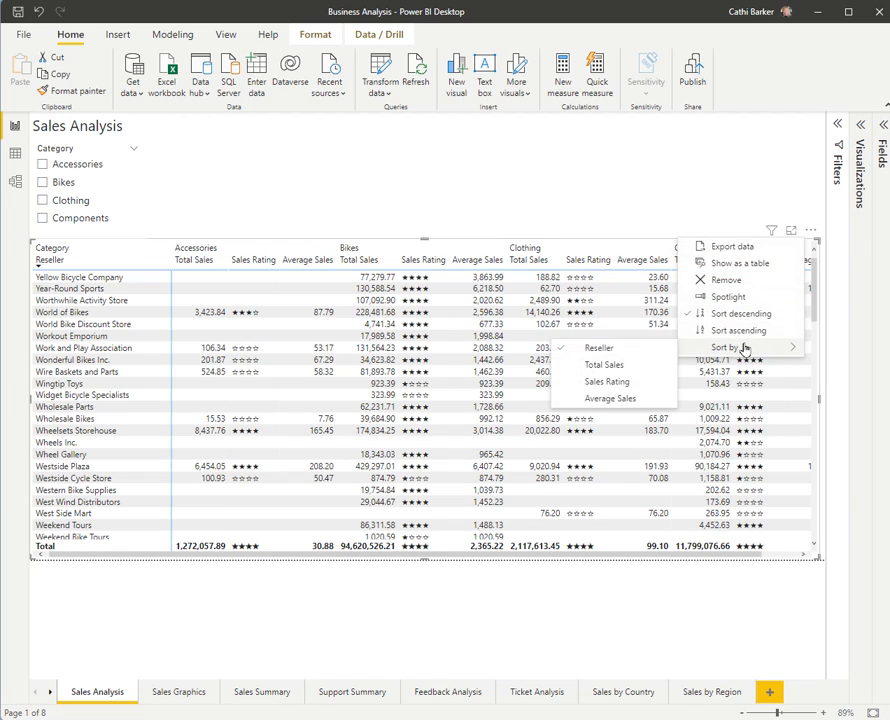
click(648, 365)
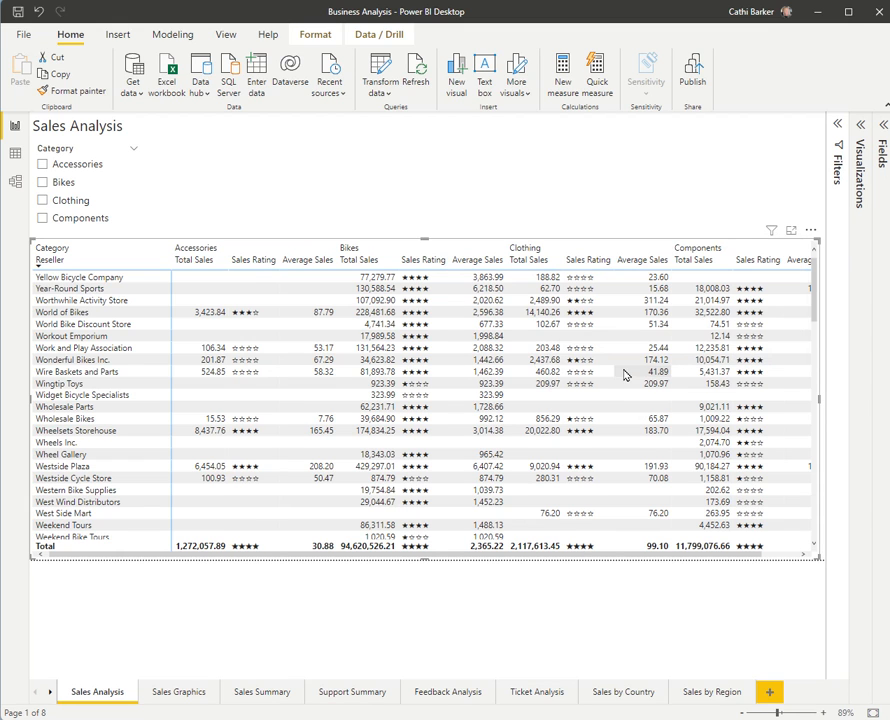
click(810, 232)
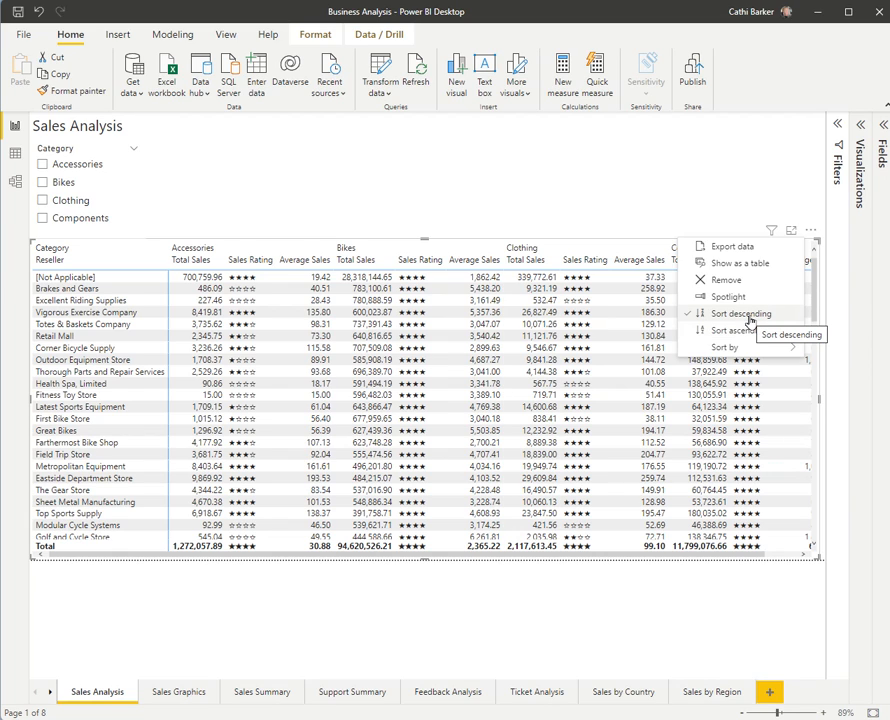
click(702, 149)
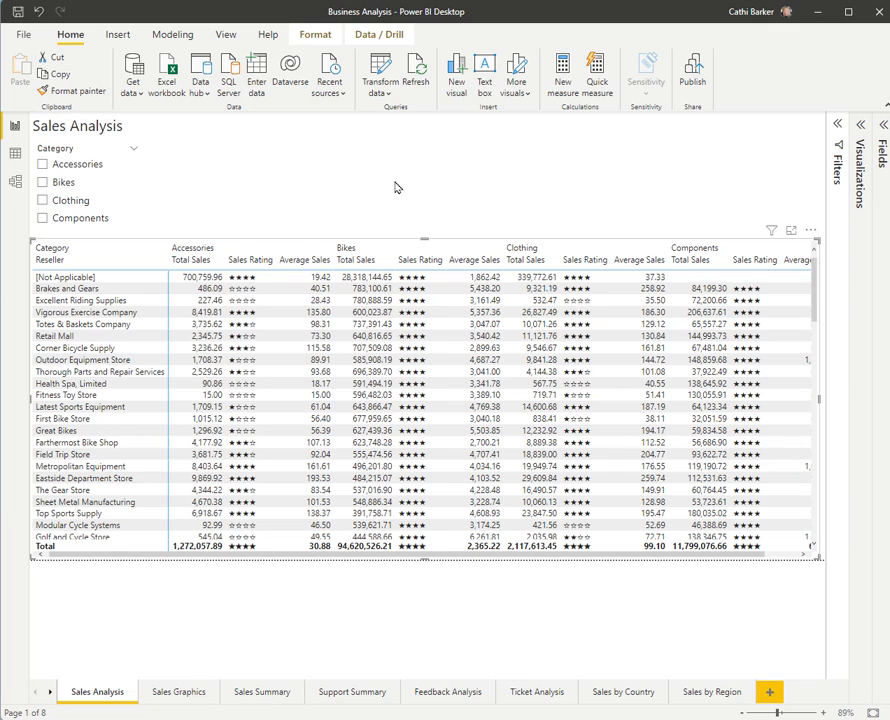
- Filter the Sales Analysis page to Accessories with the Category slicer and hide the slicer from the page
click(42, 165)
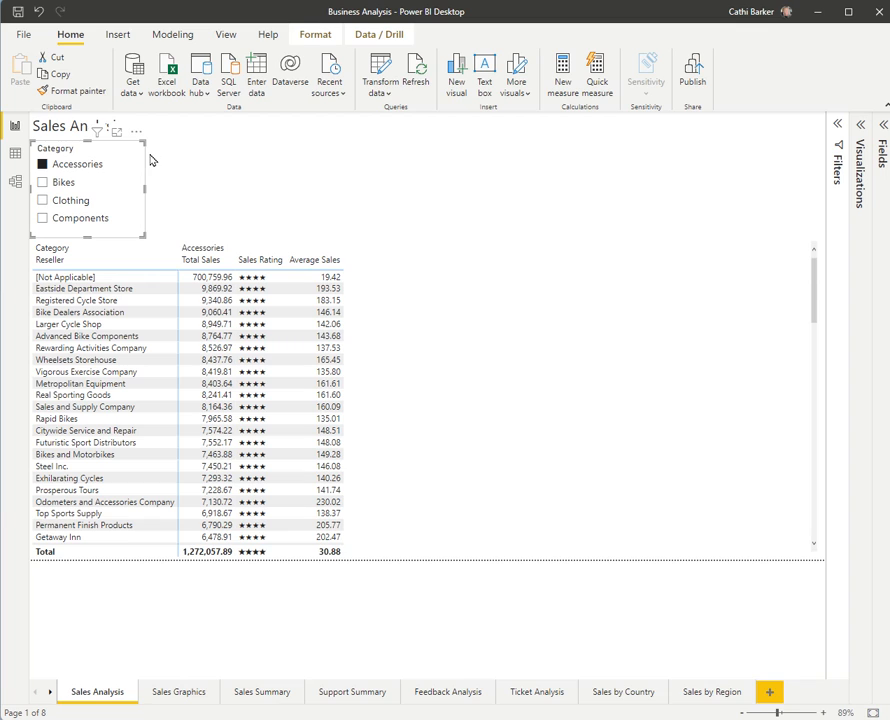
click(228, 35)
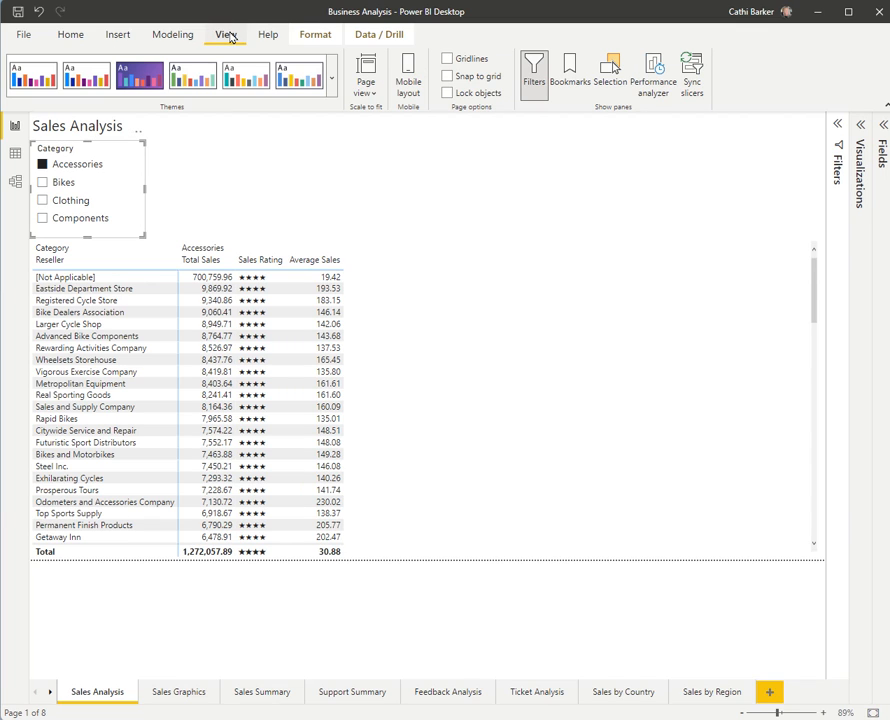
click(611, 78)
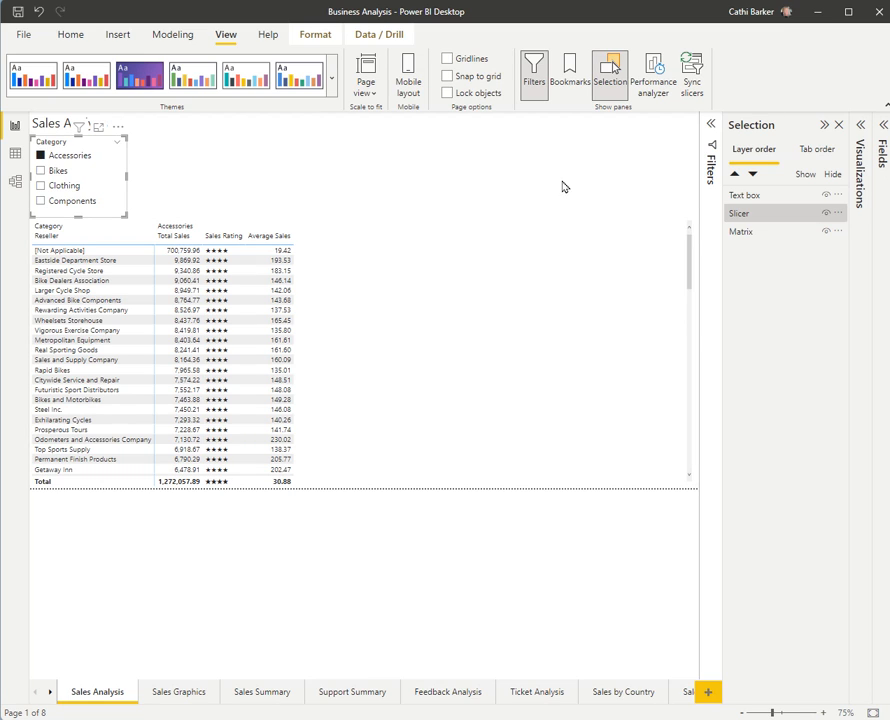
click(748, 196)
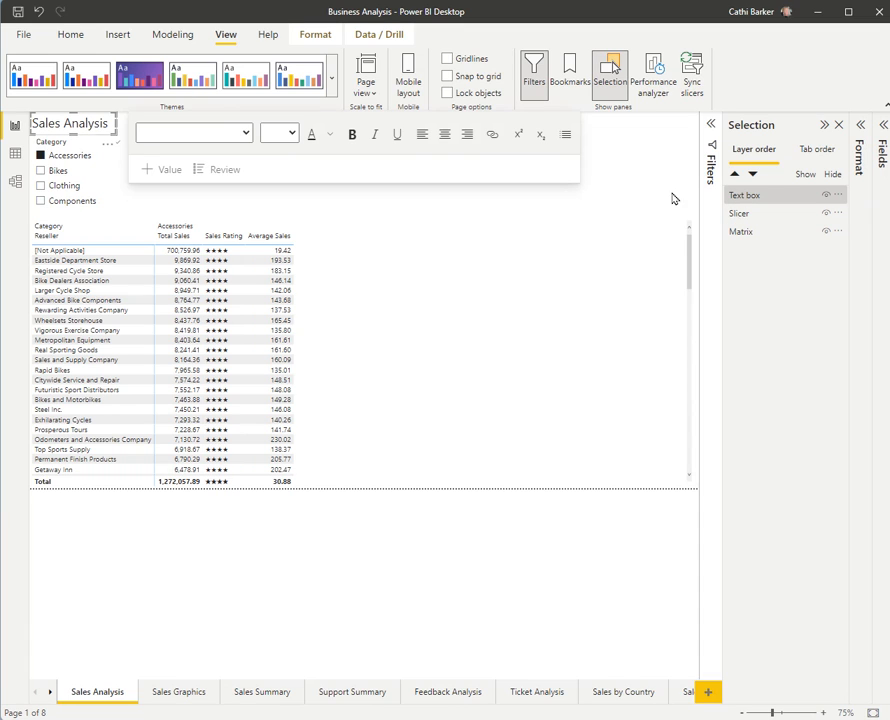
click(738, 214)
click(750, 234)
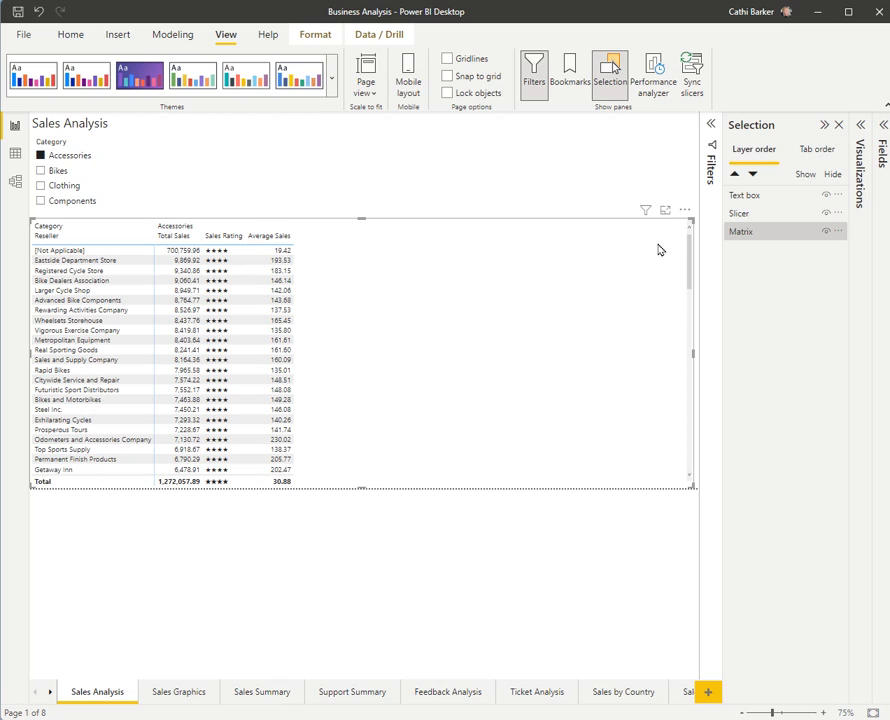
click(826, 216)
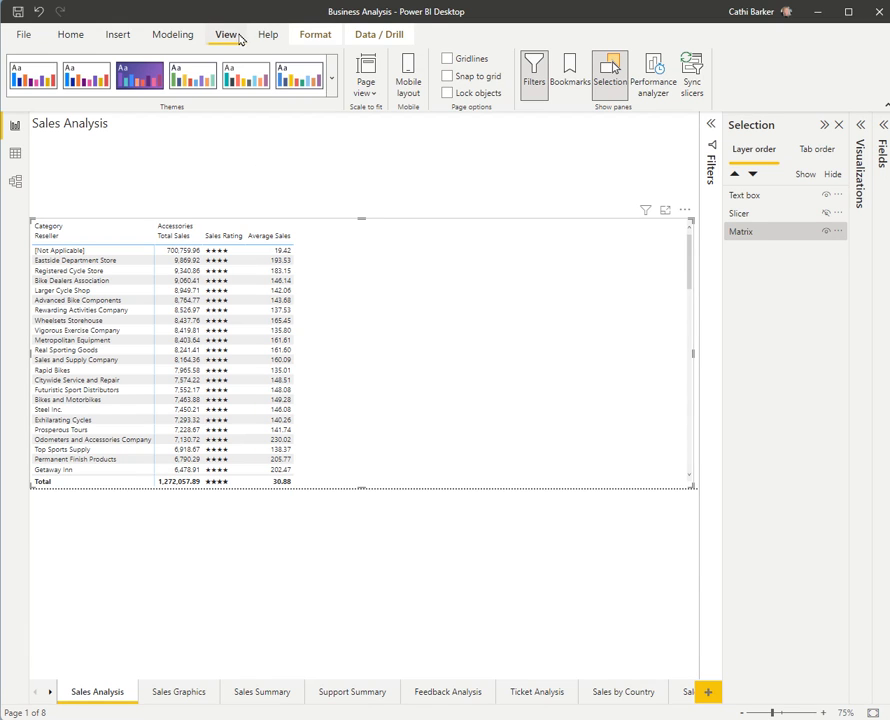
- Add a bookmark of the current page state and name it Accessories
click(572, 77)
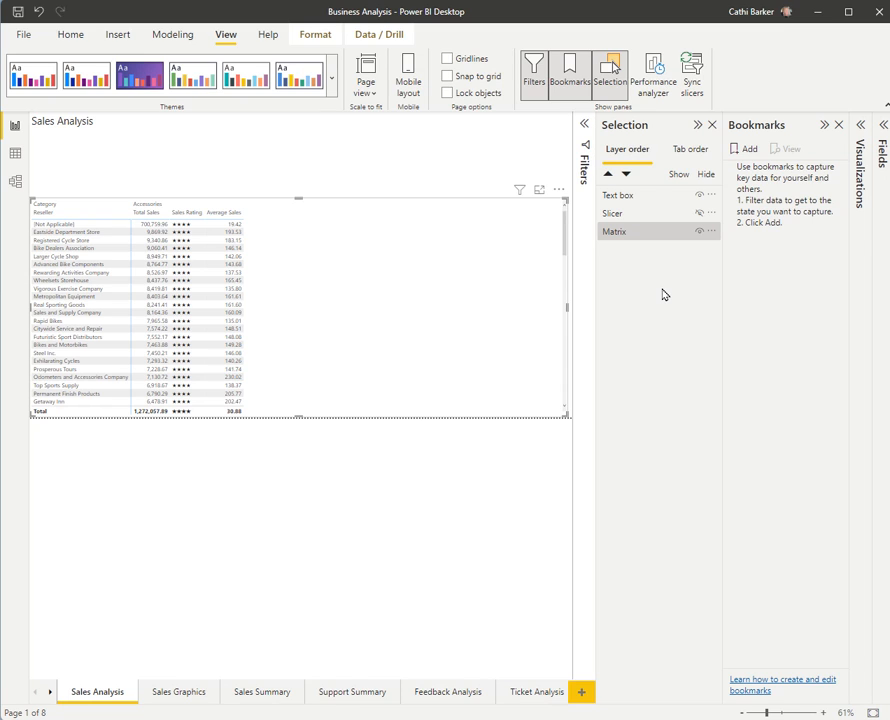
click(748, 149)
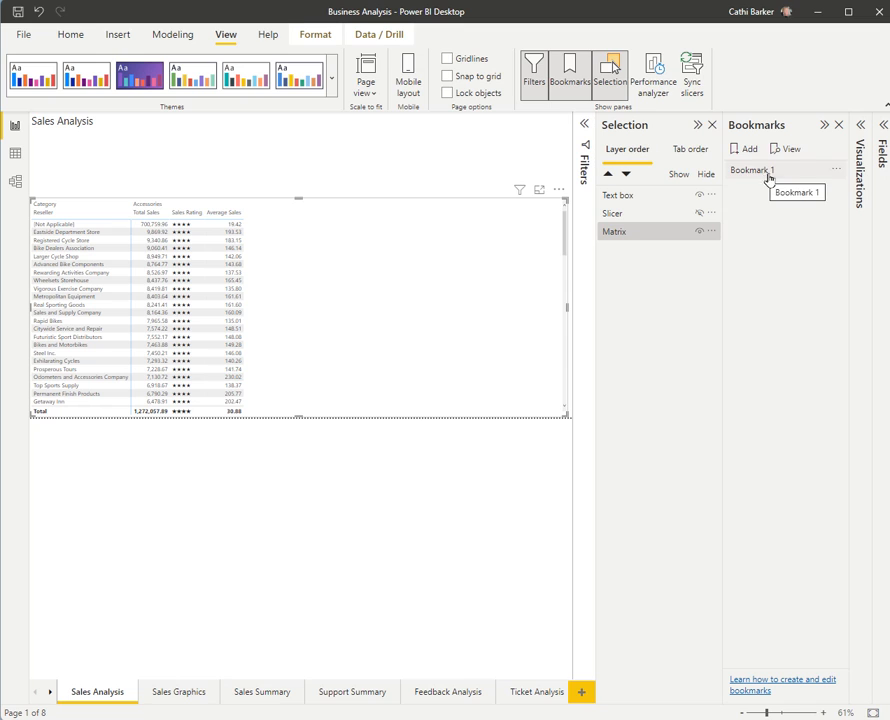
click(837, 171)
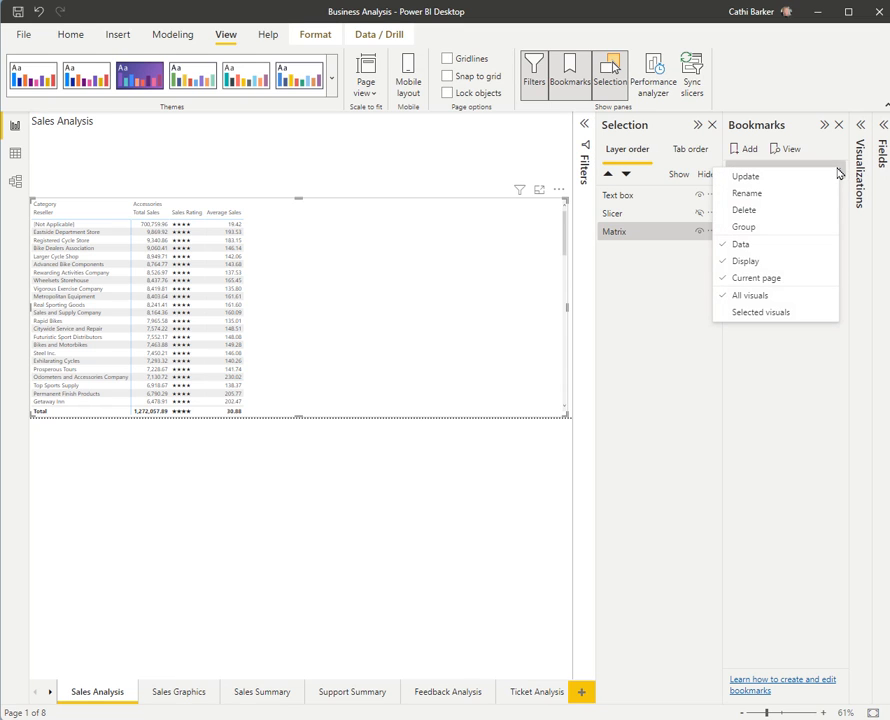
click(754, 194)
text(Accessories)
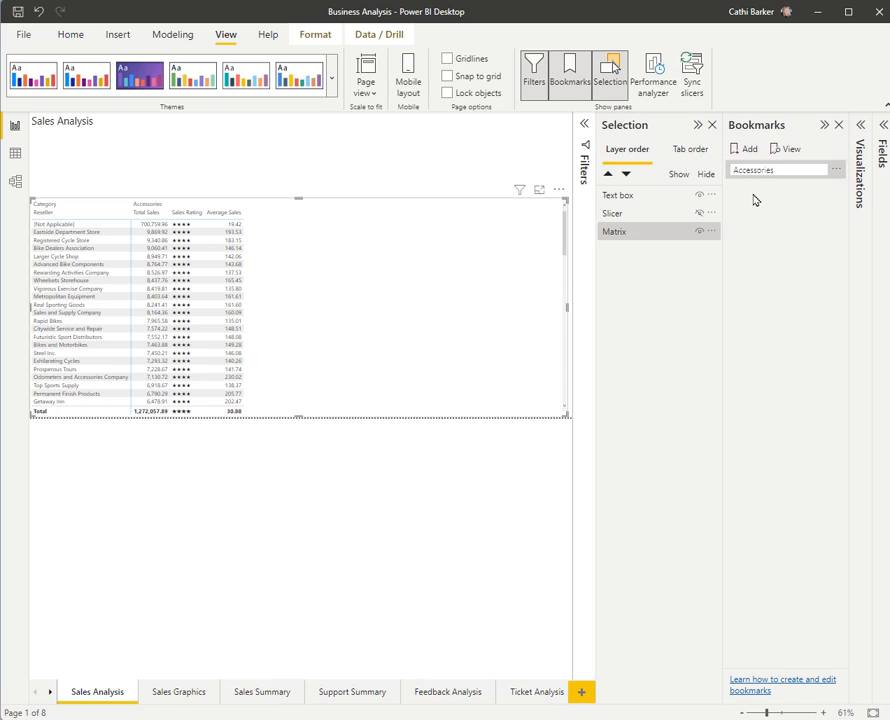
key(Return)
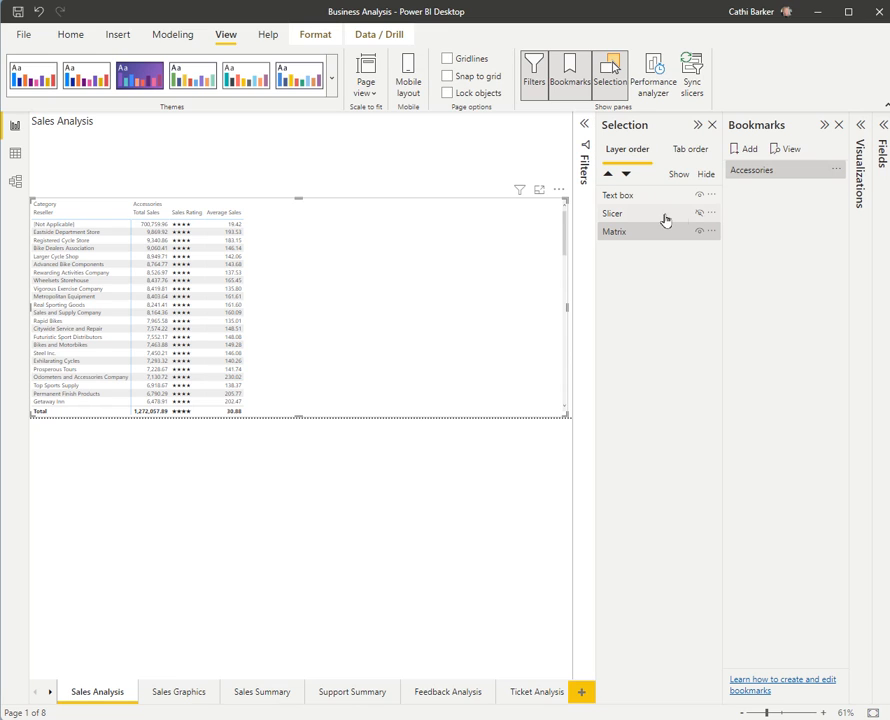
- Switch the hidden Category slicer's filter to Bikes, unhiding it for the change and hiding it again
click(699, 214)
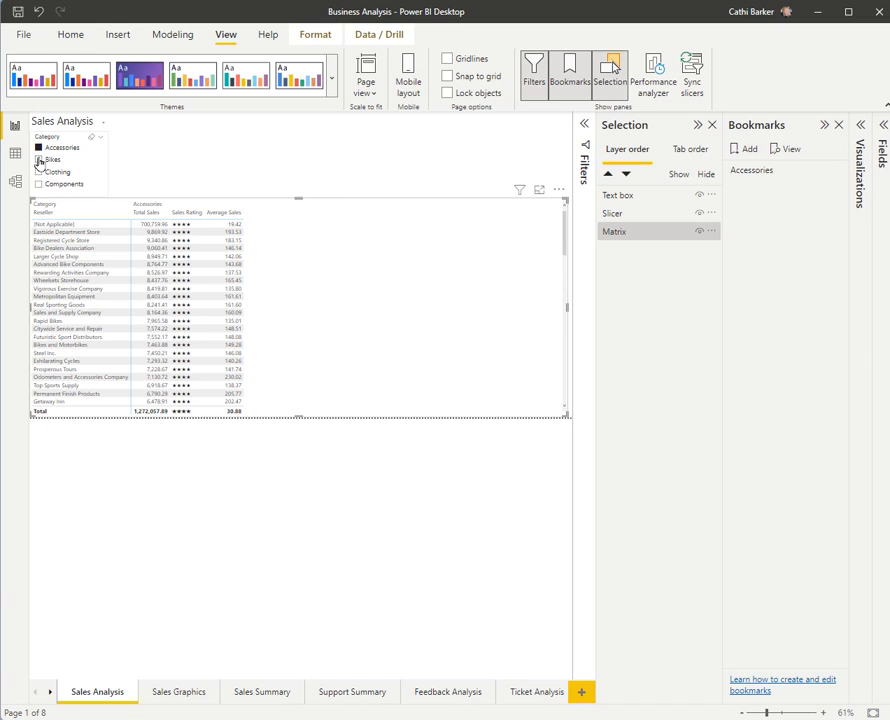
click(39, 160)
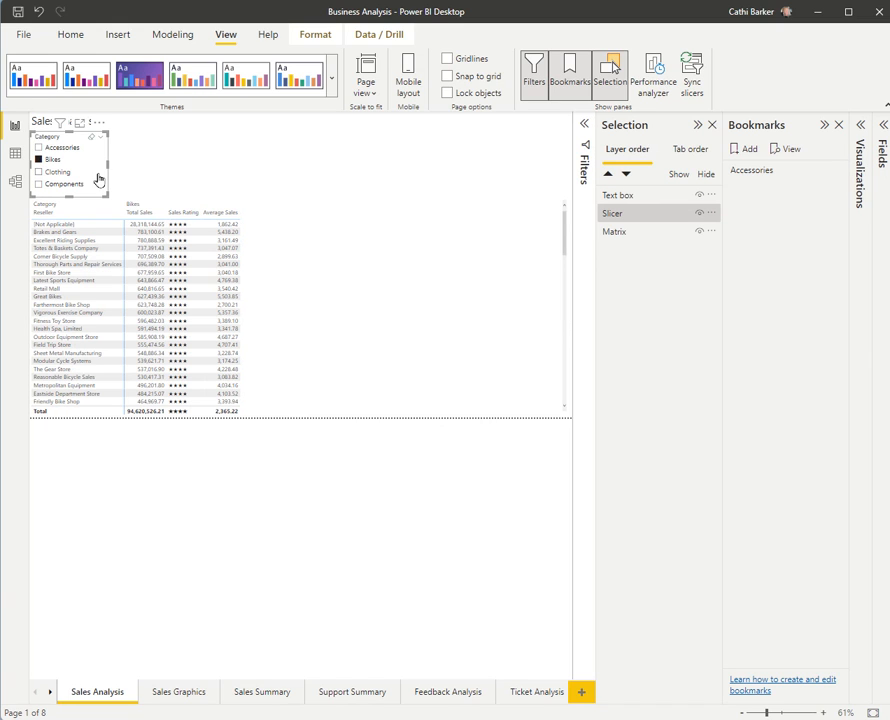
click(700, 215)
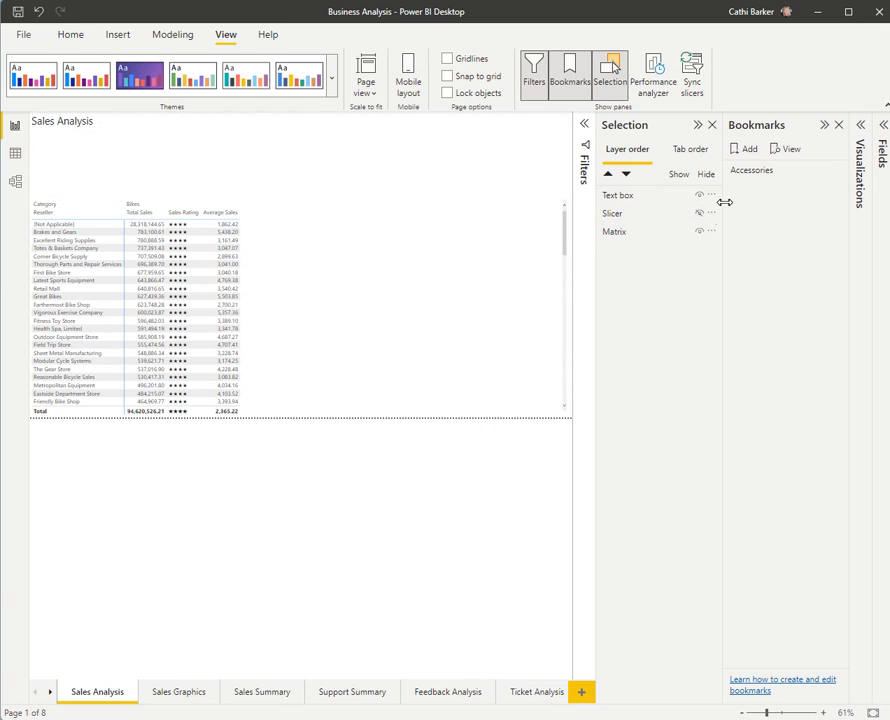
- Add a bookmark of the Bikes view and name it Bikes
click(746, 150)
double_click(785, 190)
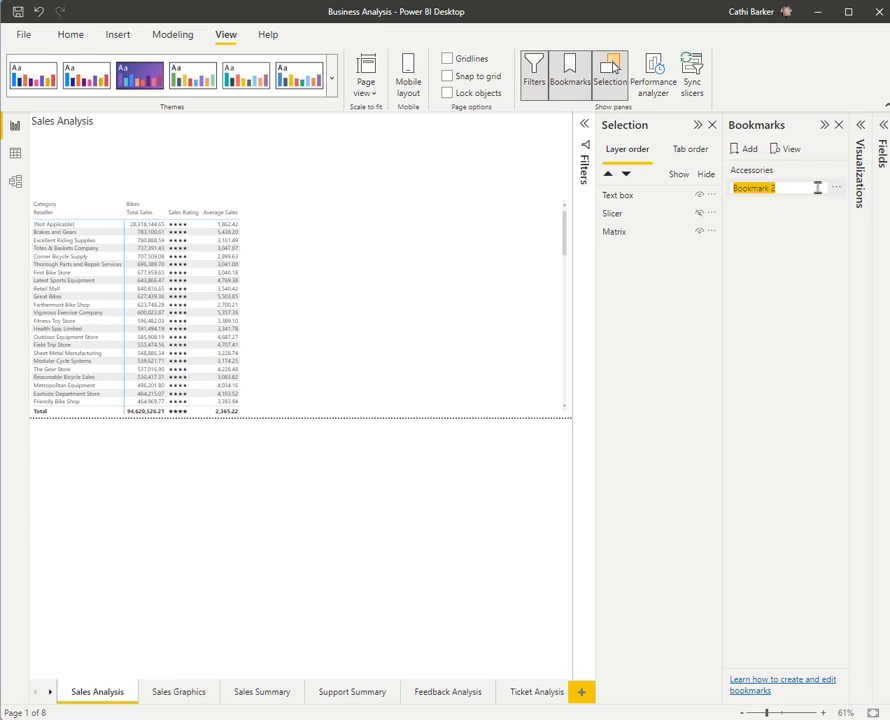
text(Bikes)
key(Return)
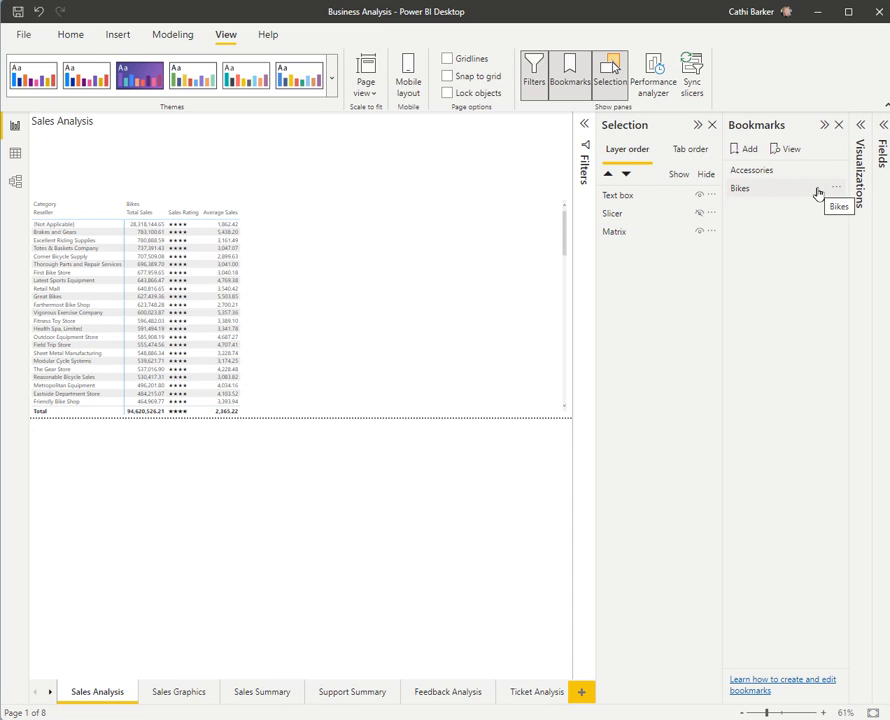
click(818, 190)
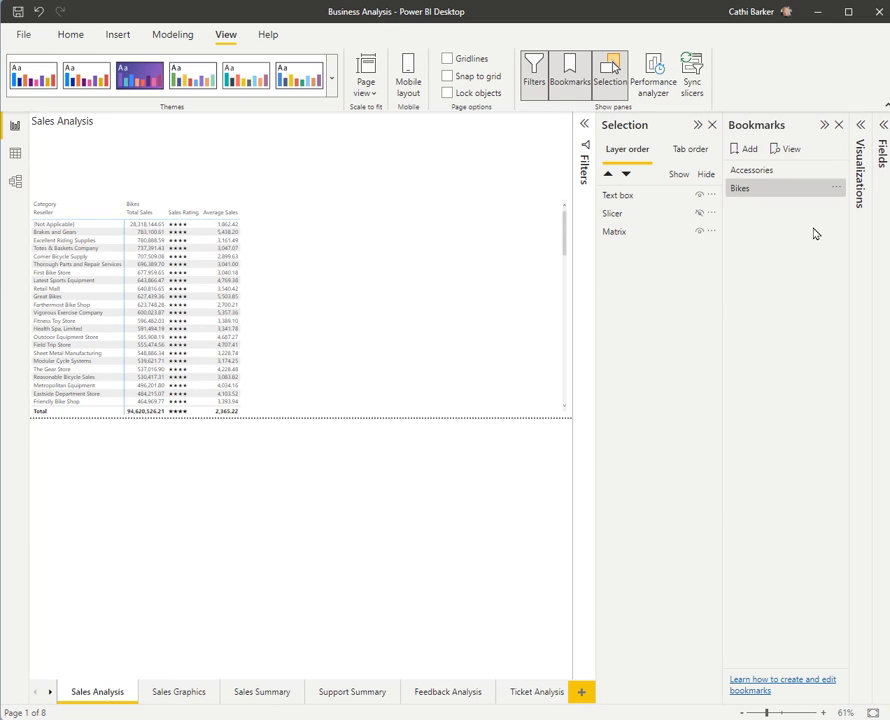
- Switch the hidden Category slicer's filter to Clothing, unhiding it for the change and hiding it again
click(699, 213)
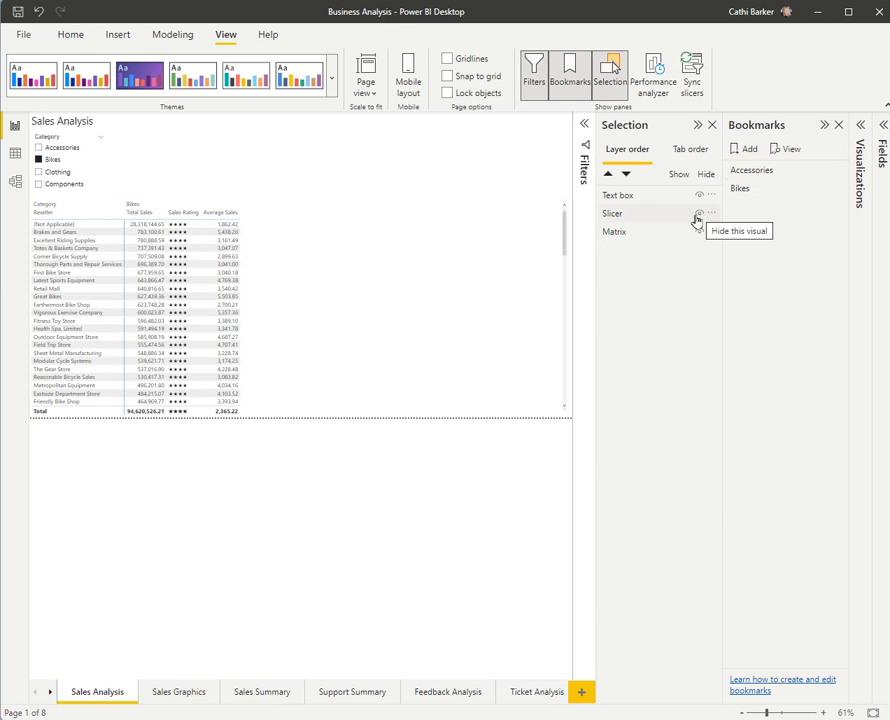
click(41, 173)
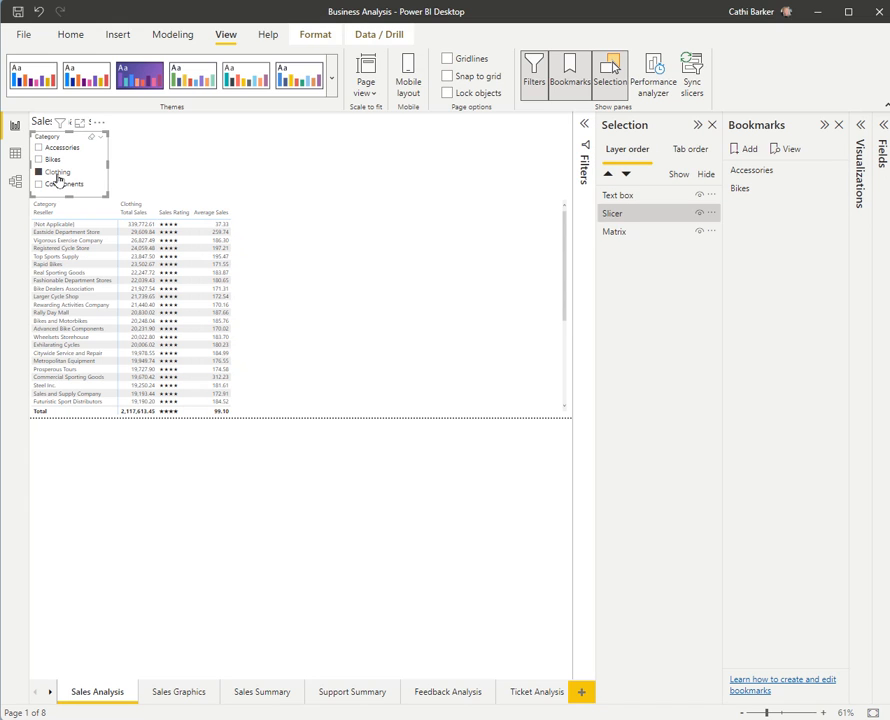
click(700, 214)
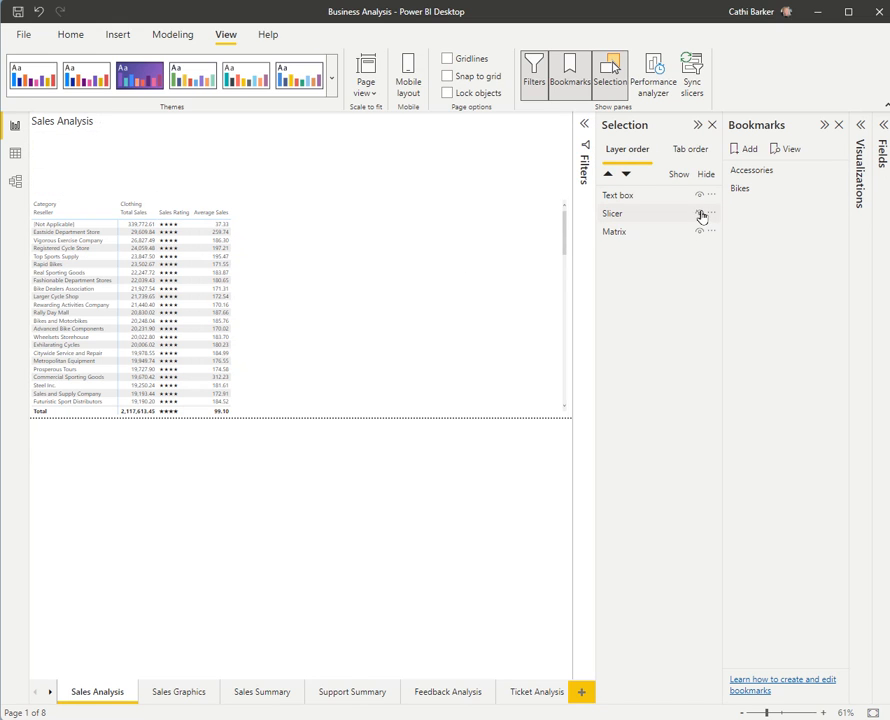
- Add a bookmark of the Clothing view and name it Clothing
click(749, 150)
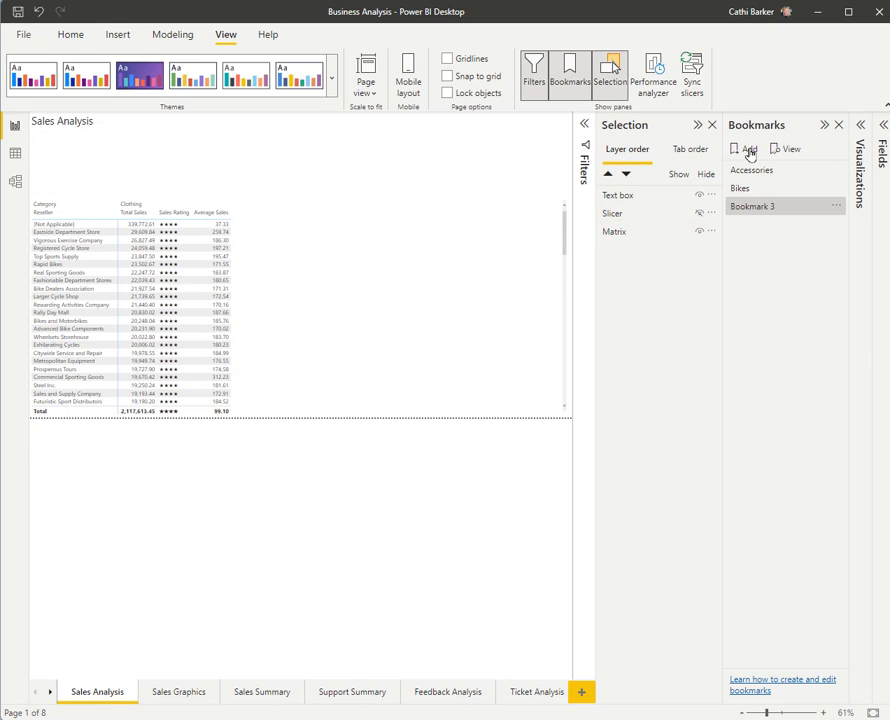
double_click(780, 209)
text(Clothing)
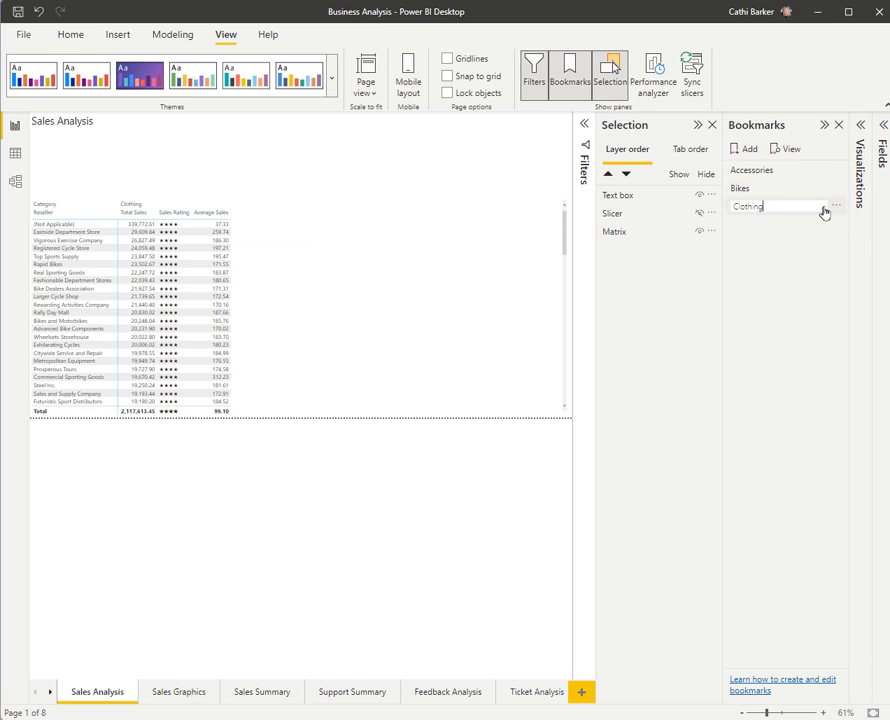
key(Return)
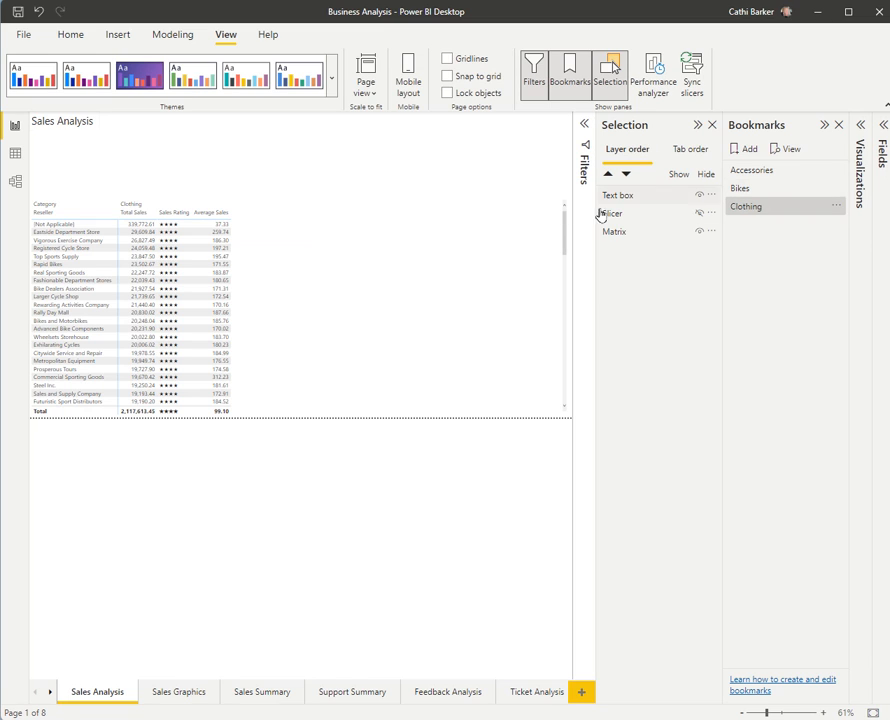
- Switch the hidden Category slicer's filter to Components, unhiding it for the change and hiding it again
click(699, 214)
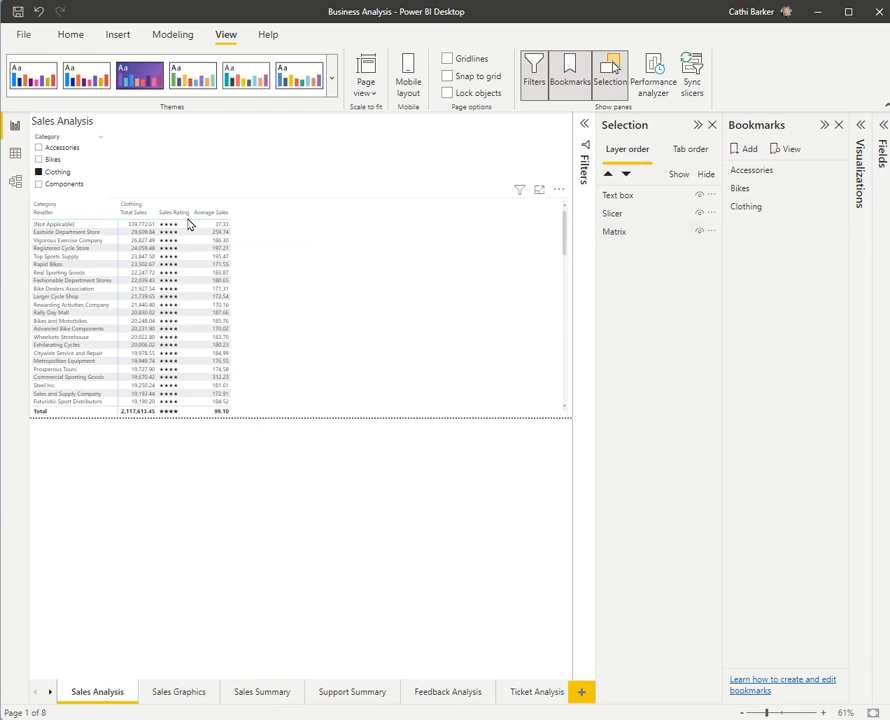
click(40, 172)
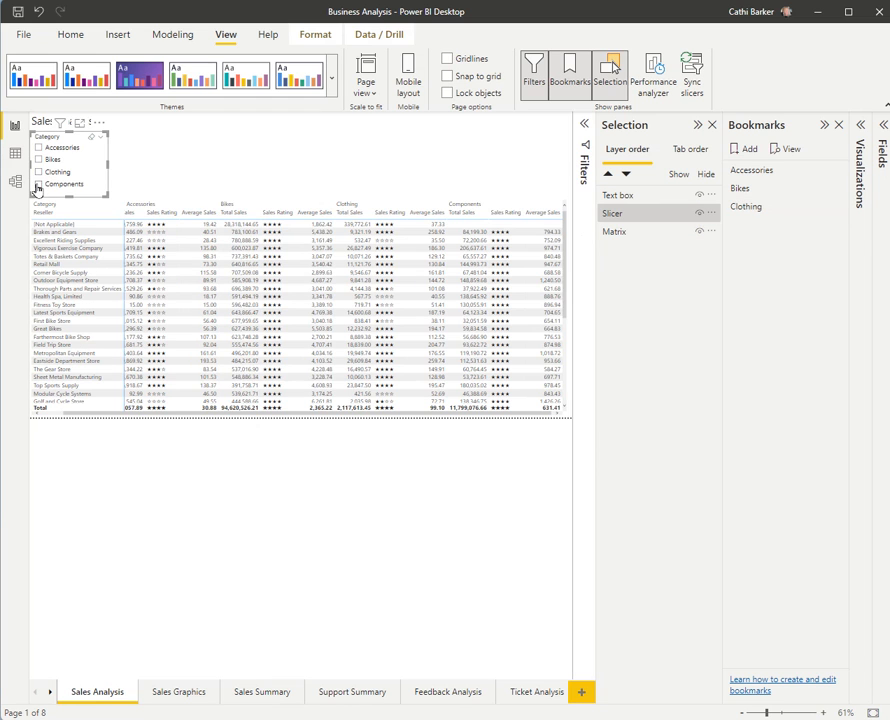
click(40, 184)
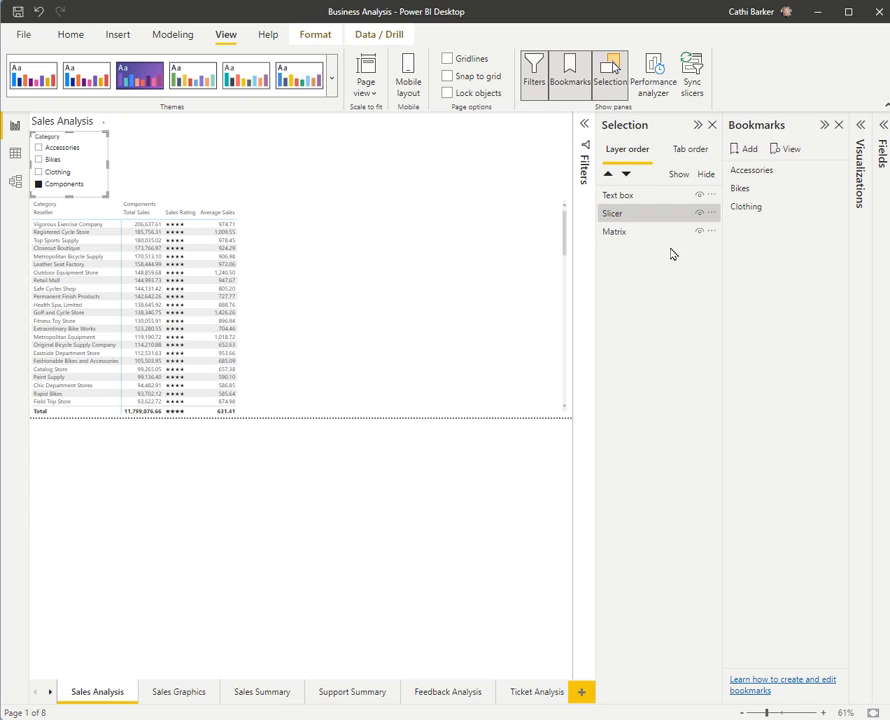
click(699, 213)
- Add a bookmark of the Components view and name it Components
click(748, 151)
double_click(780, 224)
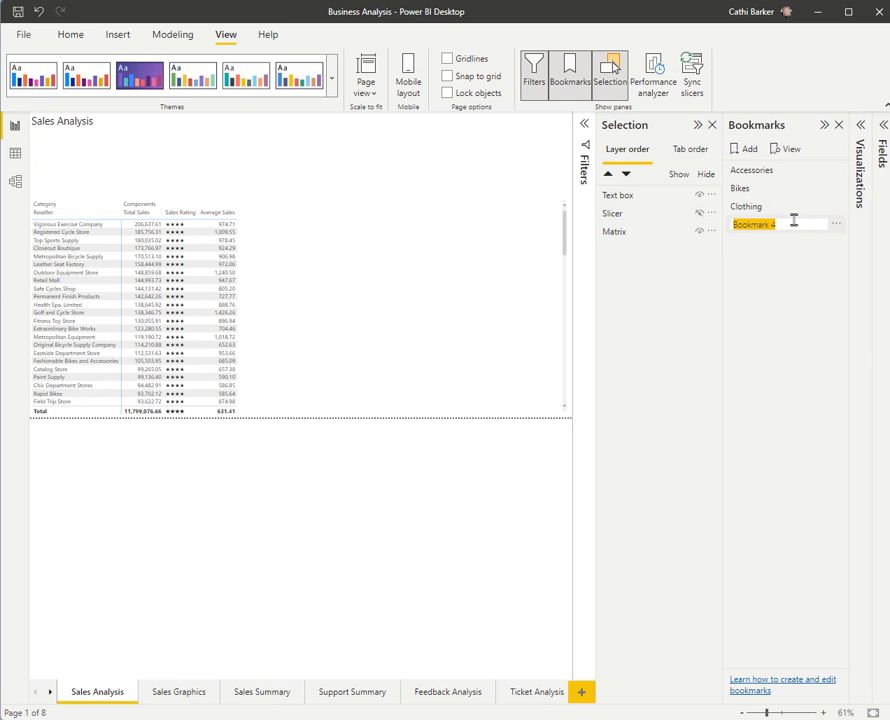
text(Components)
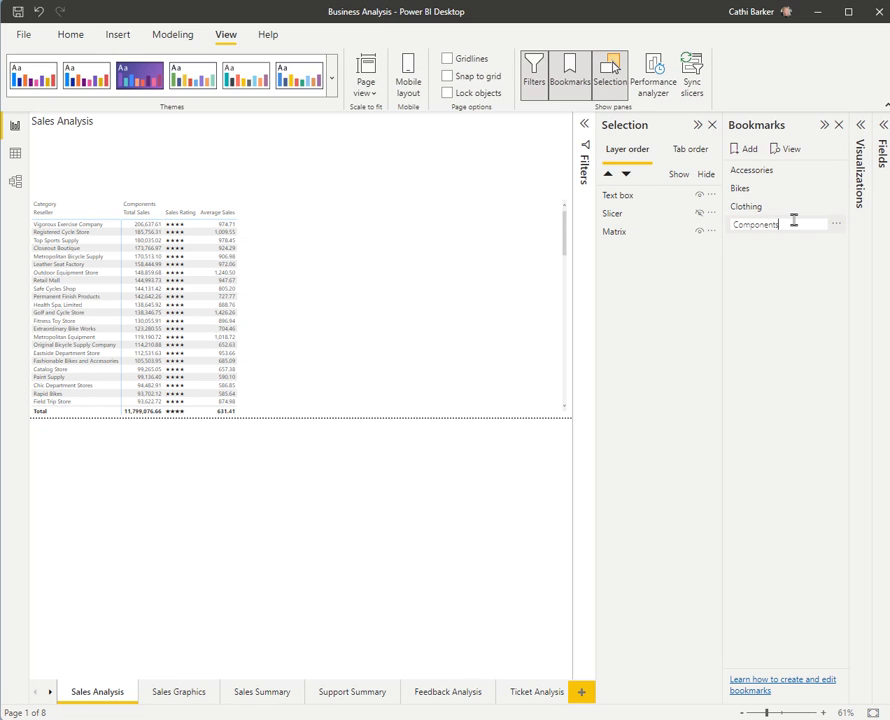
key(Return)
click(795, 226)
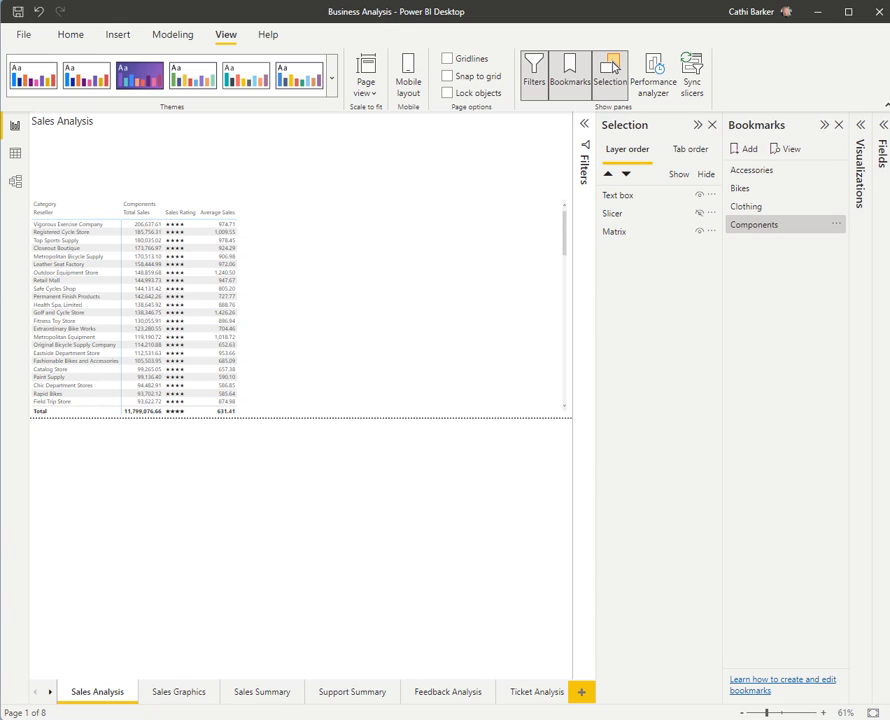
- Apply the Accessories, Bikes, Clothing and Components bookmarks in turn, twice through, to check the matrix view each one shows
click(772, 171)
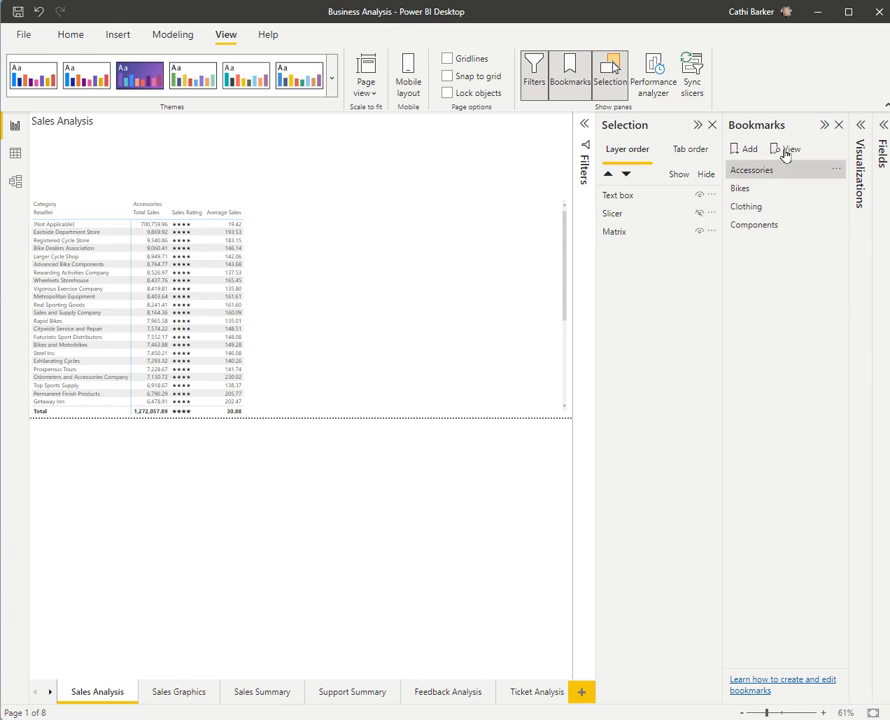
click(786, 150)
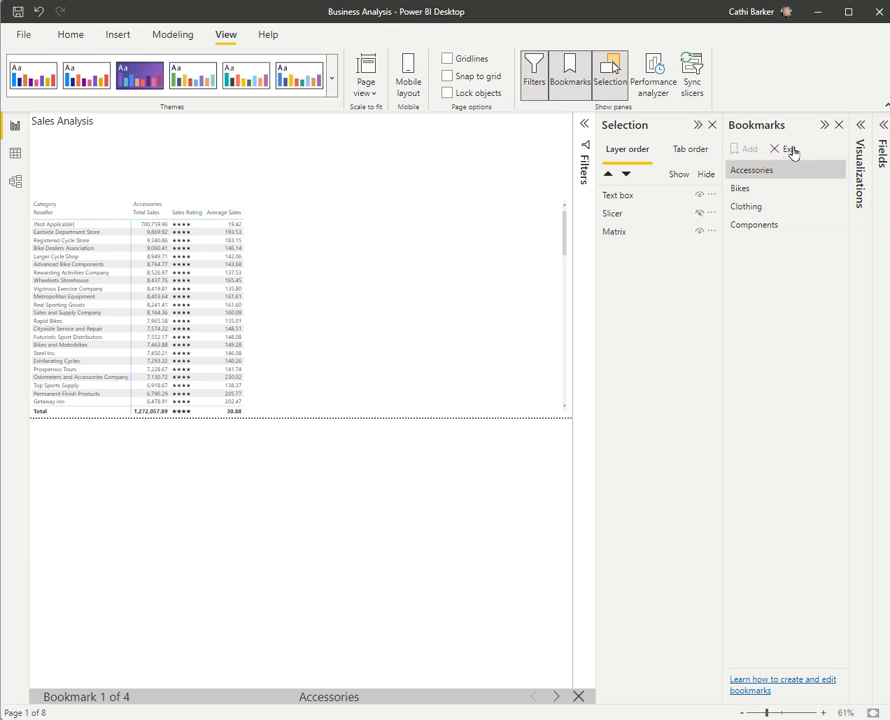
click(786, 150)
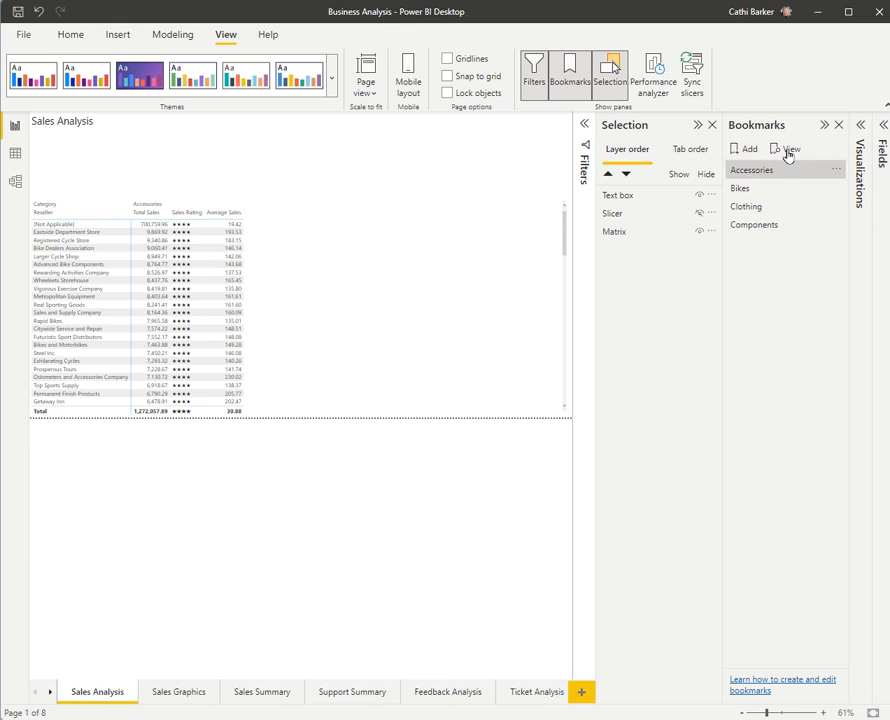
click(746, 190)
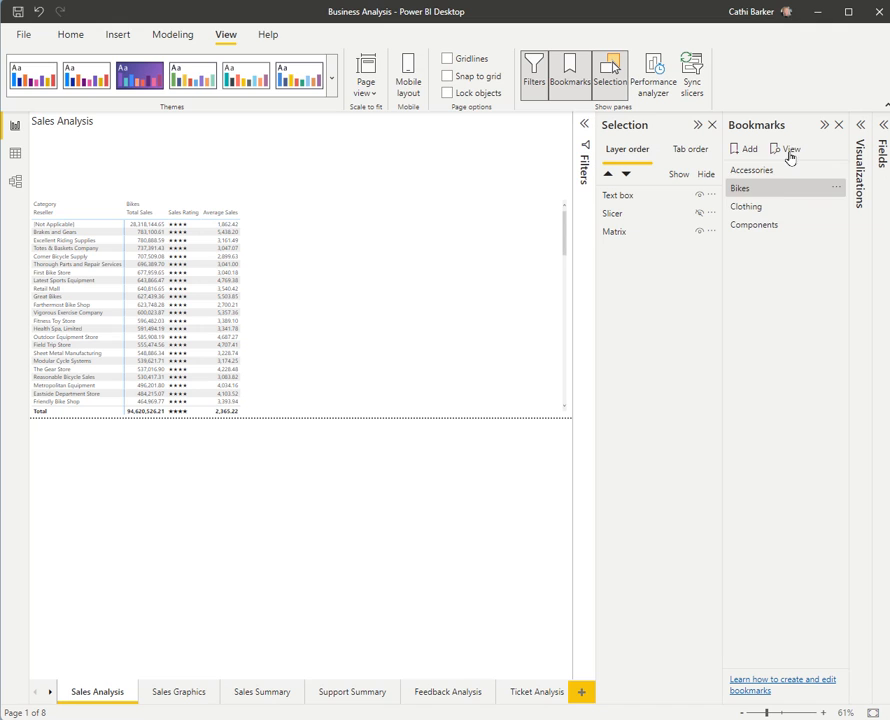
click(747, 209)
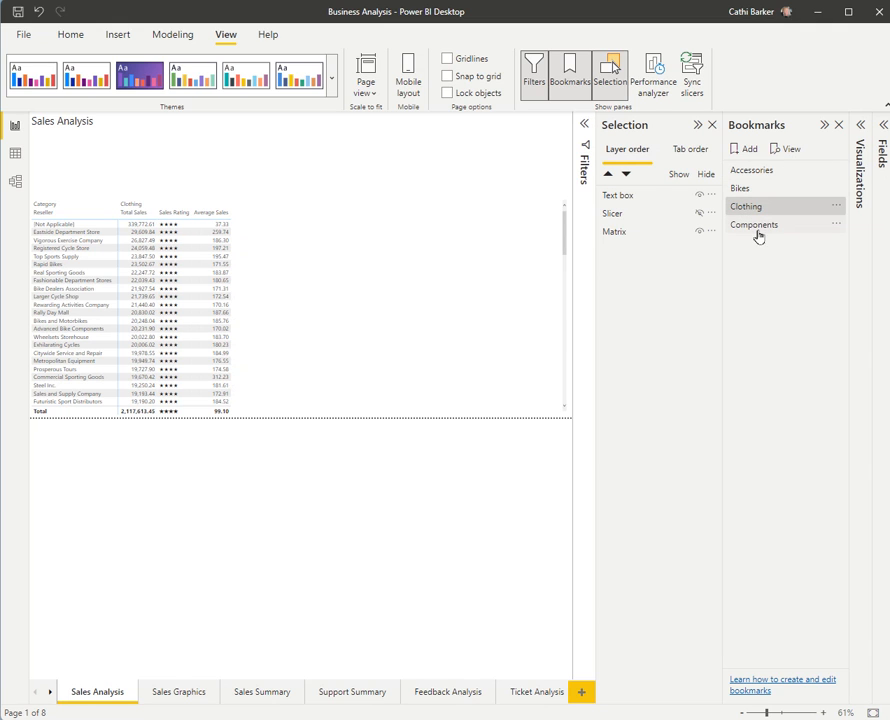
click(752, 228)
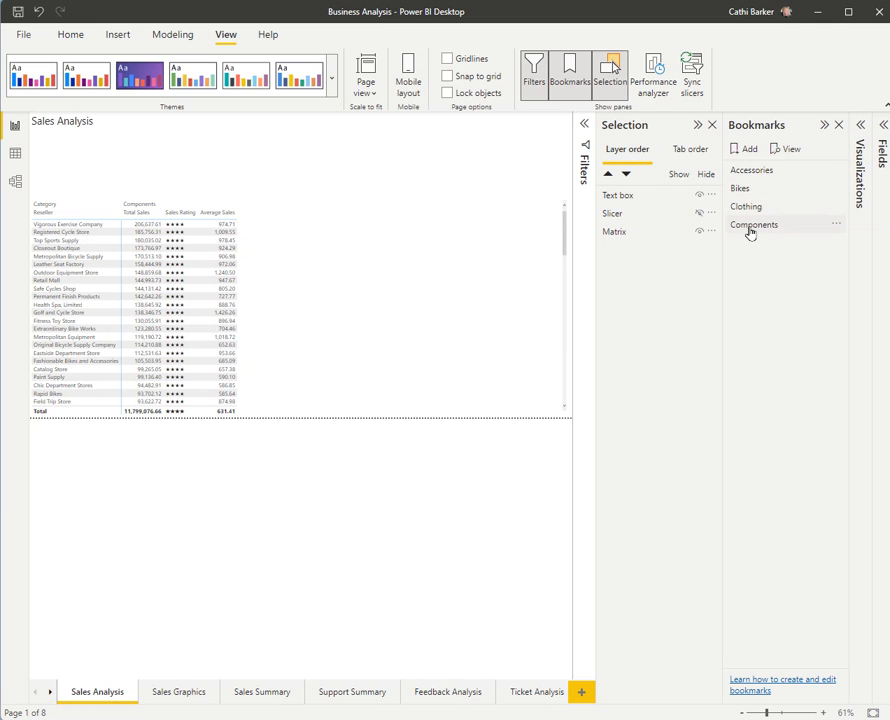
click(751, 174)
click(740, 189)
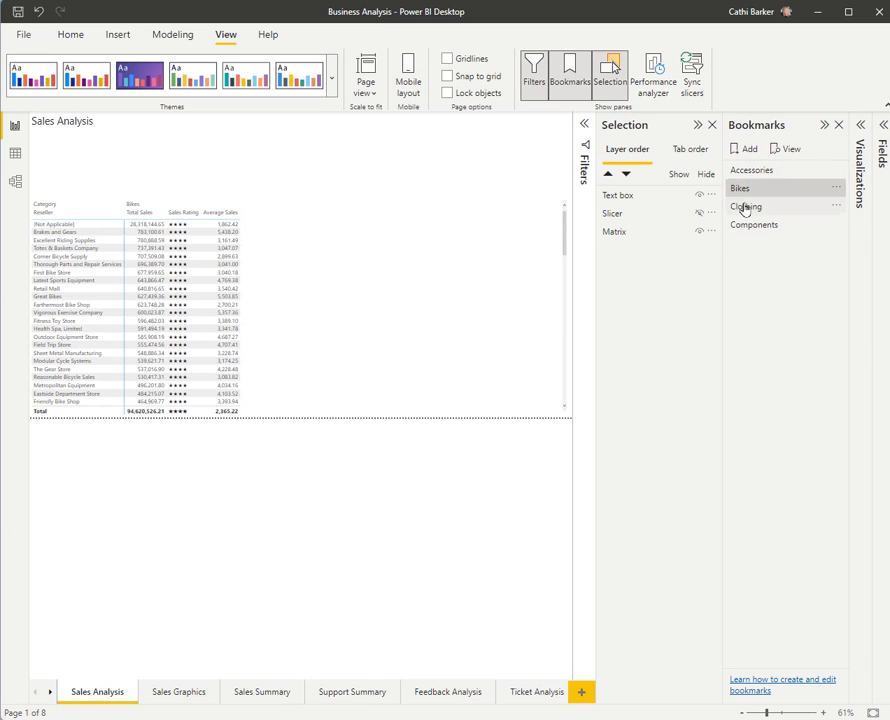
click(746, 207)
click(749, 229)
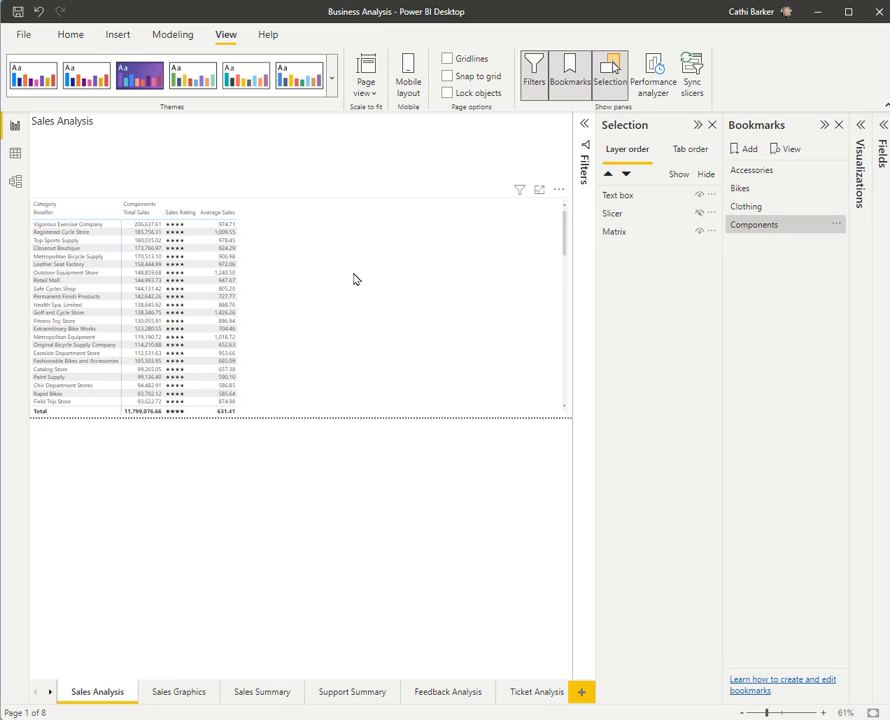
- Close the Selection pane to give the report canvas more room
click(713, 126)
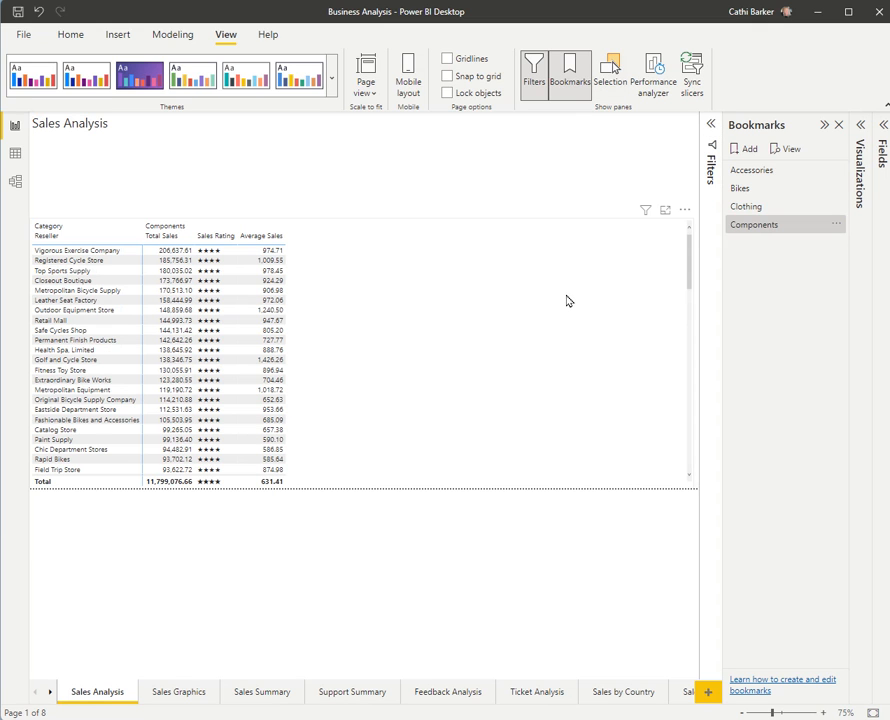